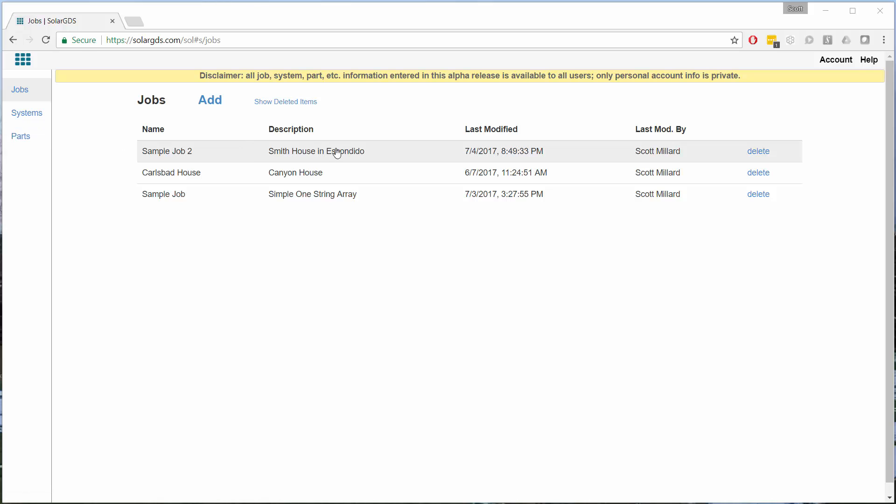
Look over the Carlsbad House job, the systems catalog and the extrusion parts catalog
click(160, 179)
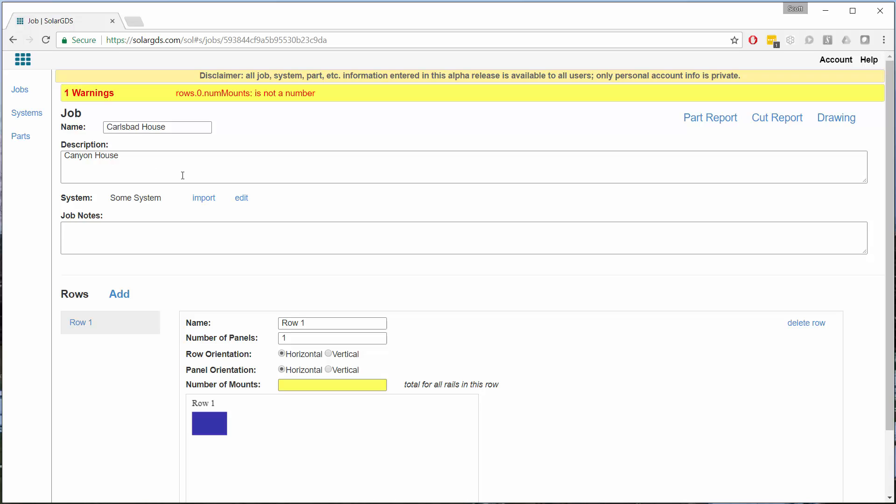
click(27, 117)
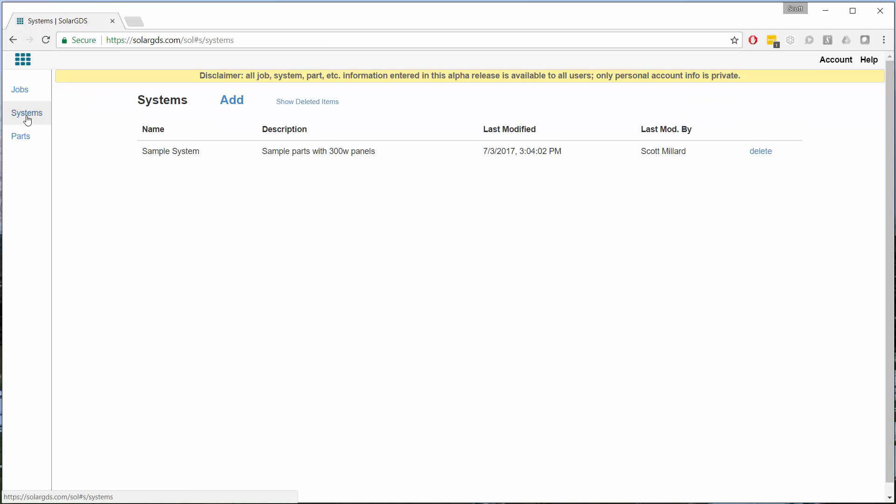
click(25, 144)
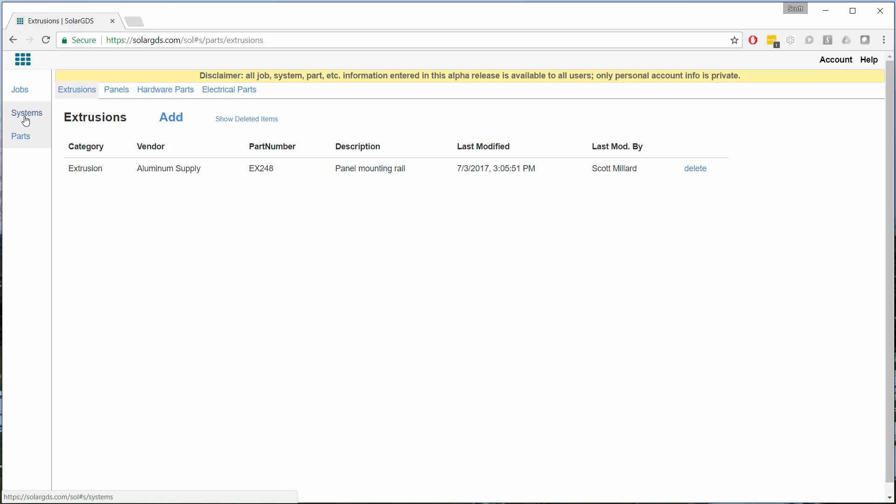
click(28, 122)
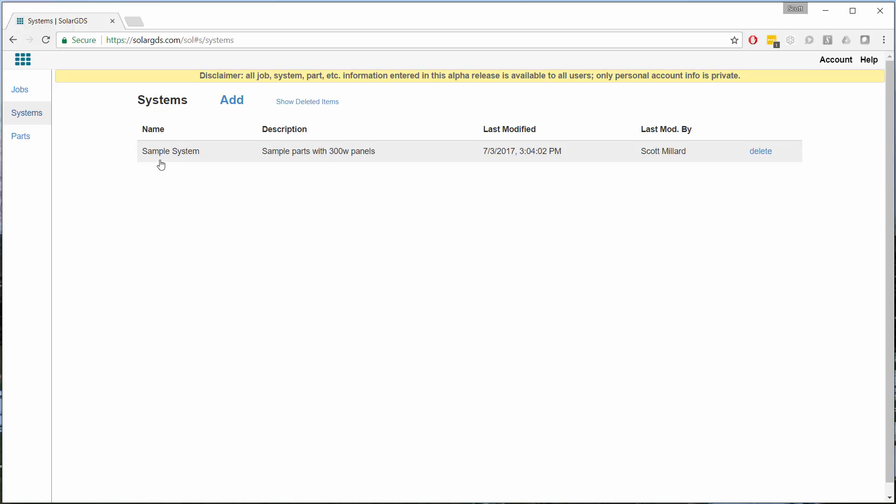
Open the Carlsbad House job, review its system settings, and import Sample System into the job
click(28, 94)
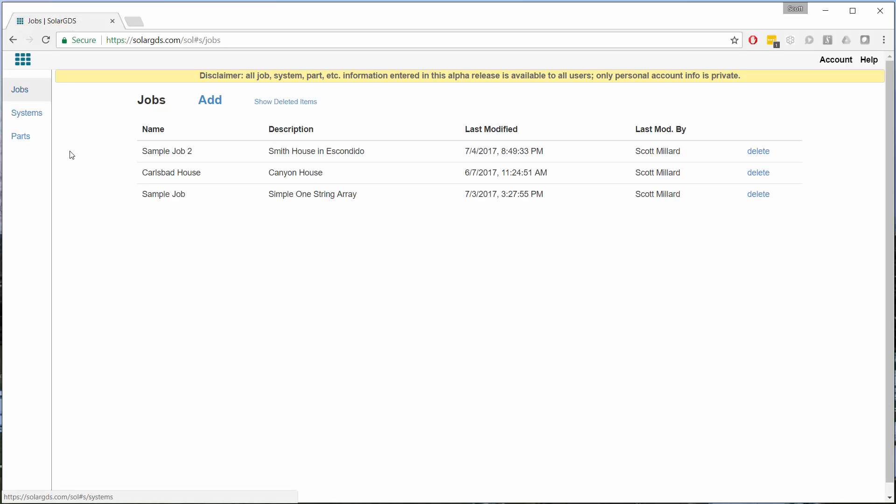
click(184, 174)
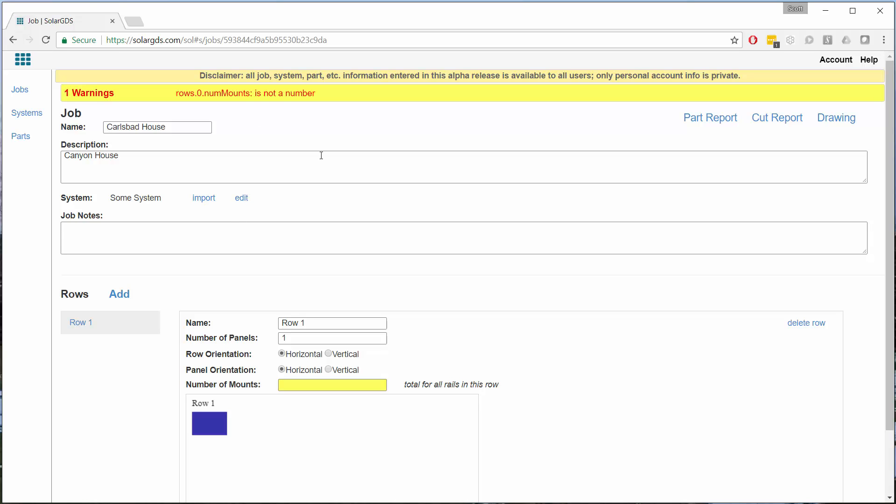
click(242, 200)
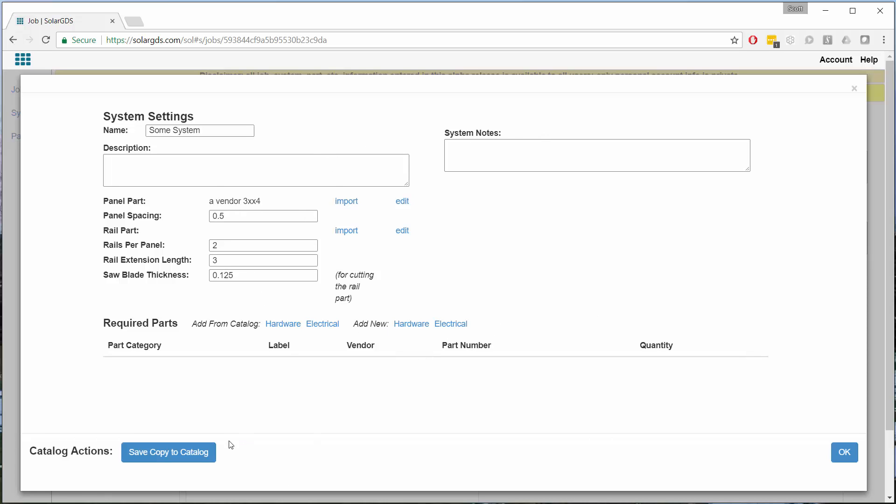
click(842, 455)
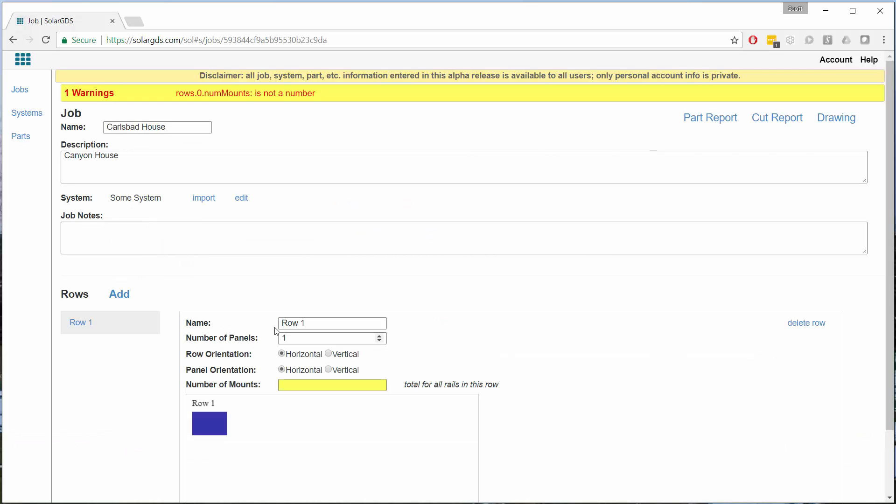
click(200, 198)
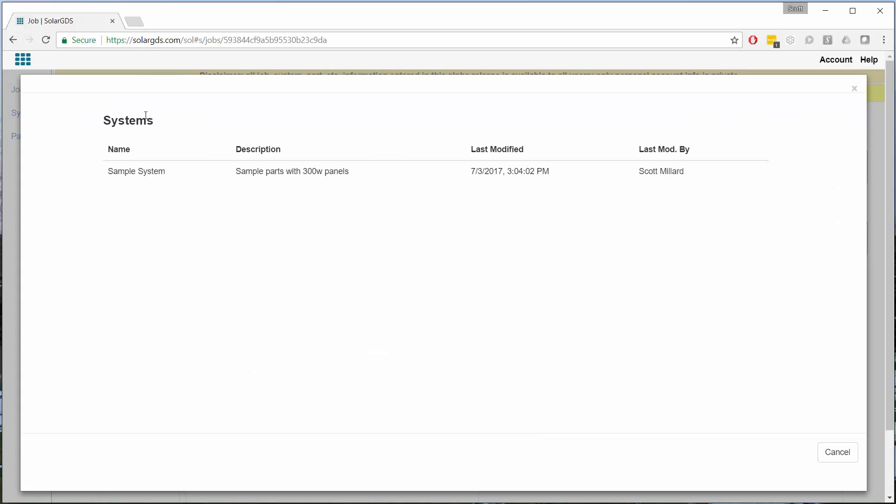
click(141, 176)
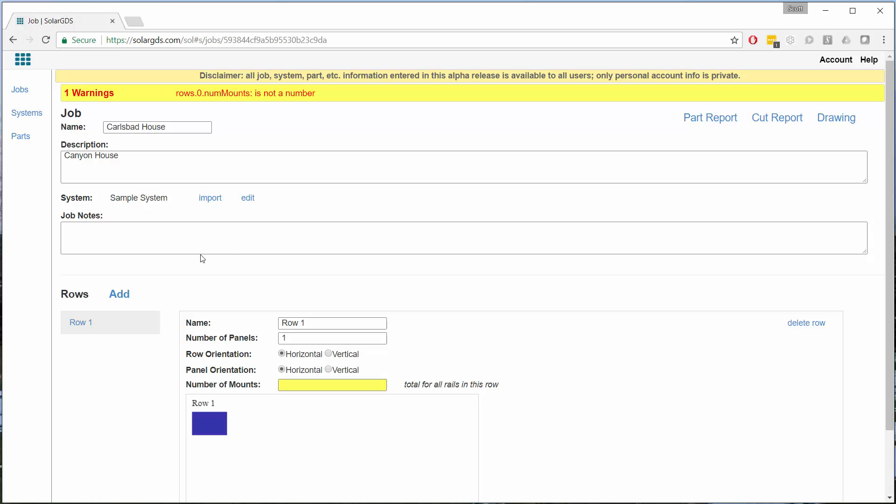
Add the T-Clamp and End-Clamp hardware from the catalog to the required parts of the job's system
click(248, 198)
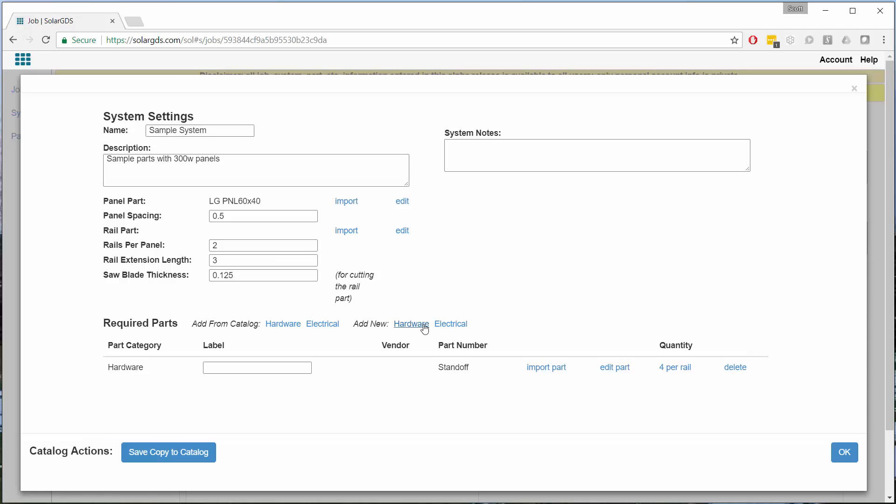
click(273, 330)
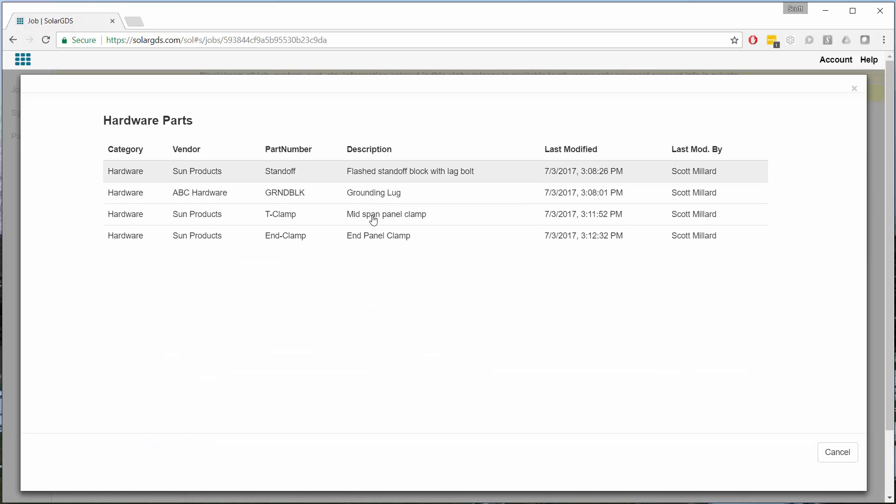
click(197, 218)
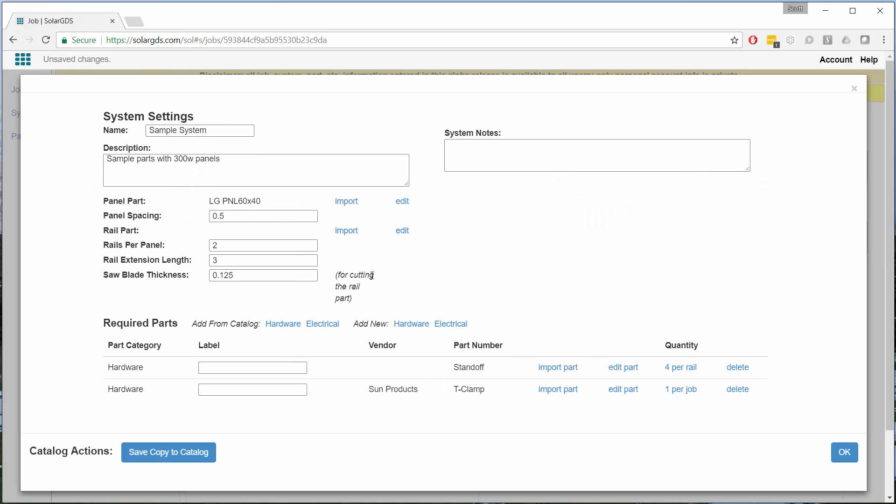
click(287, 325)
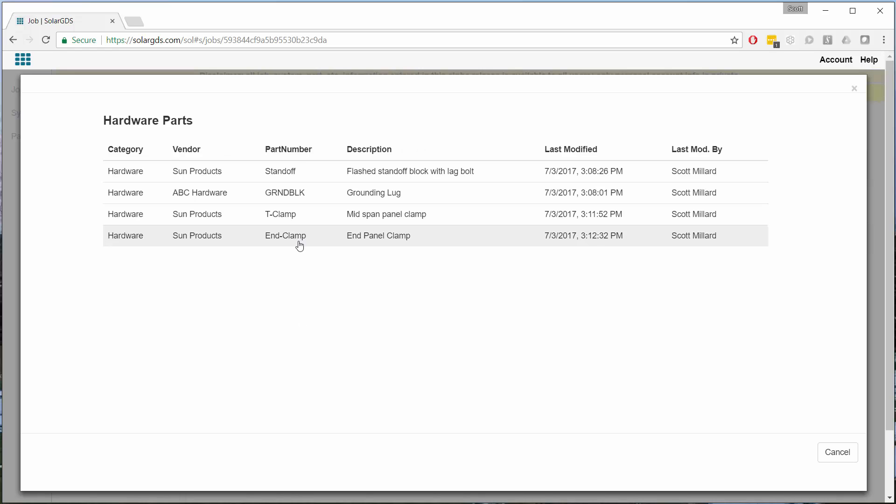
click(299, 242)
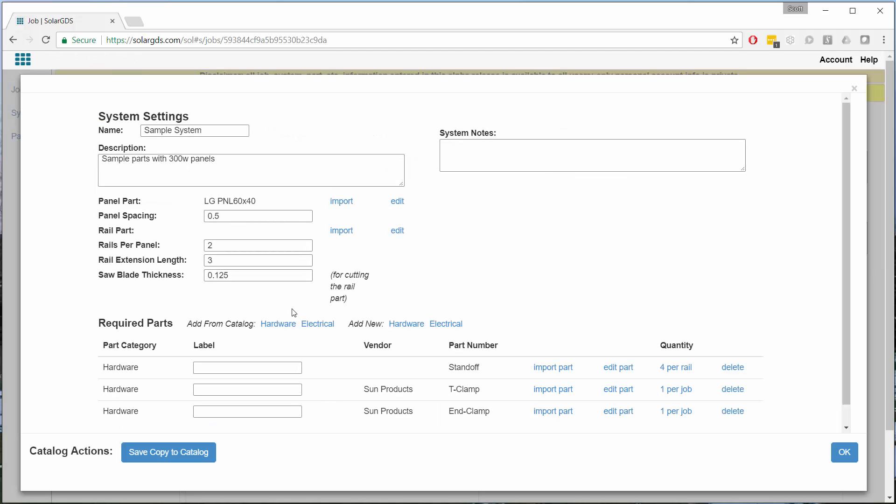
Label the Standoff part STD, set its quantity to 1 per rail, and accept the system settings
click(230, 370)
text(STD)
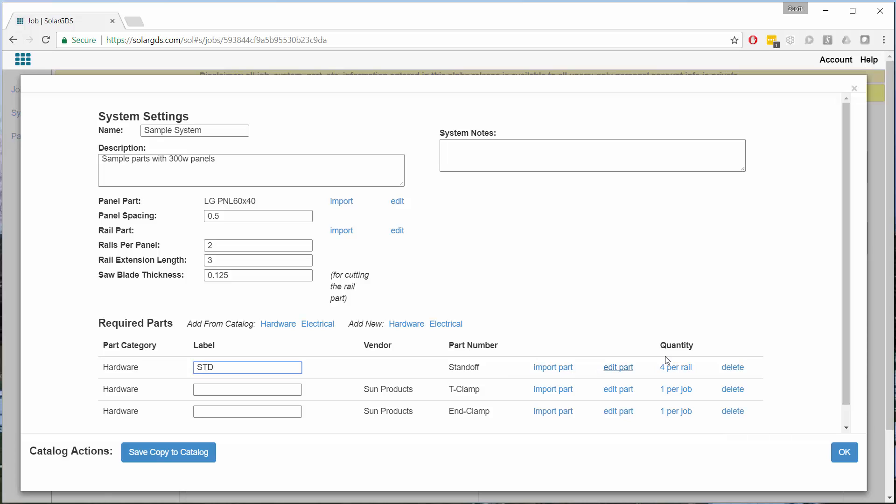
click(684, 371)
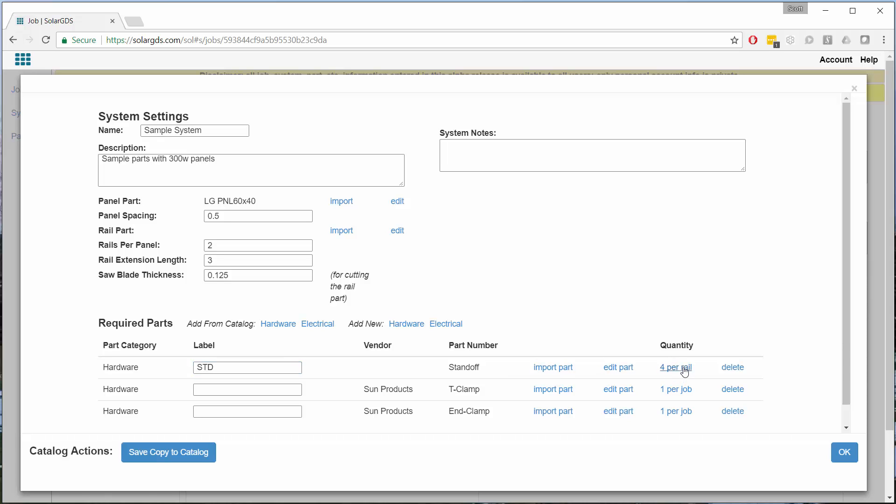
drag(314, 206, 294, 201)
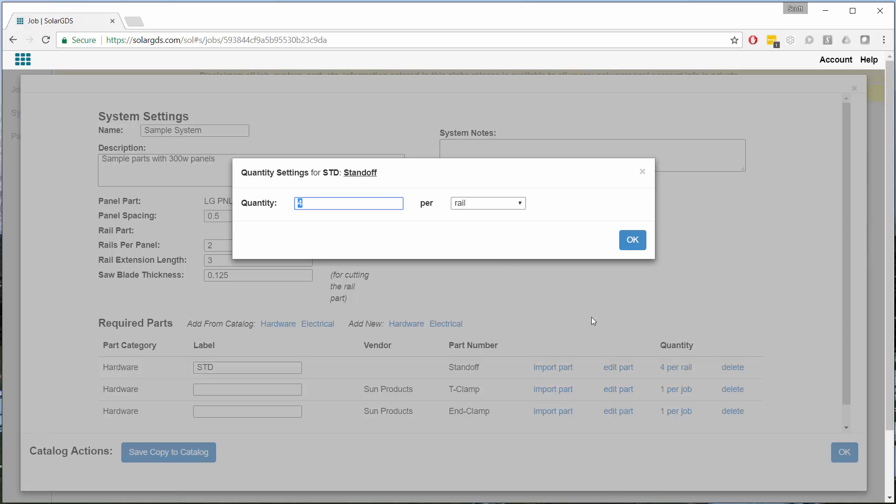
text(1)
click(632, 241)
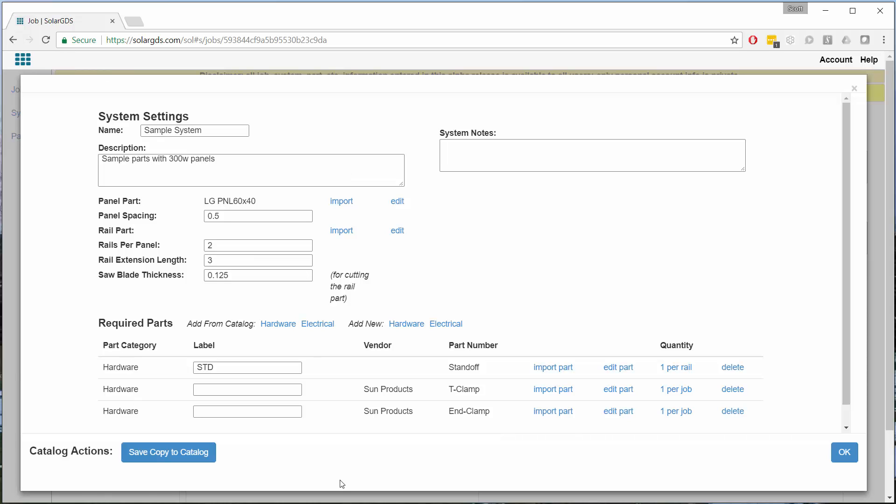
click(846, 452)
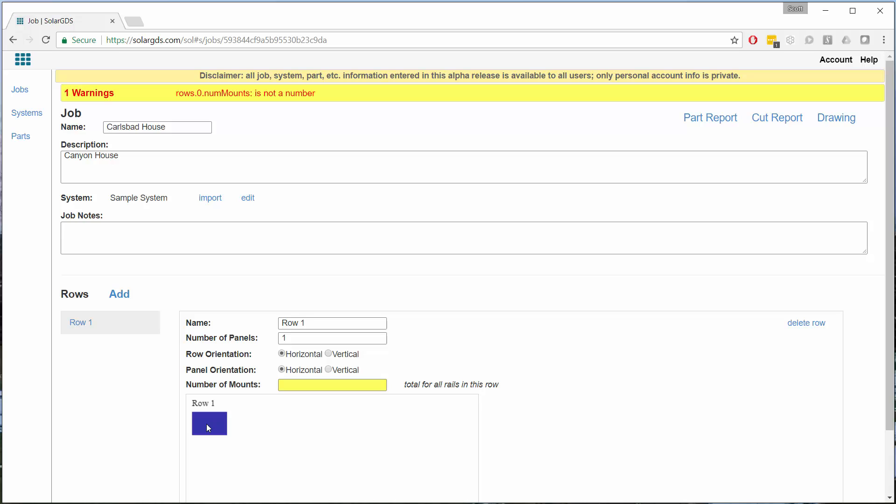
Set Row 1 to 4 panels with horizontal row orientation, vertical panel orientation and 8 mounts
click(299, 338)
key(BackSpace)
text(4)
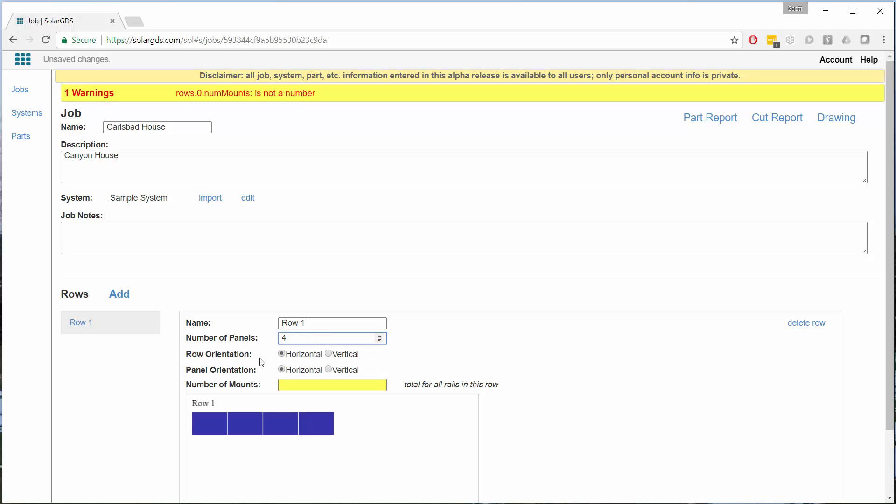
click(328, 370)
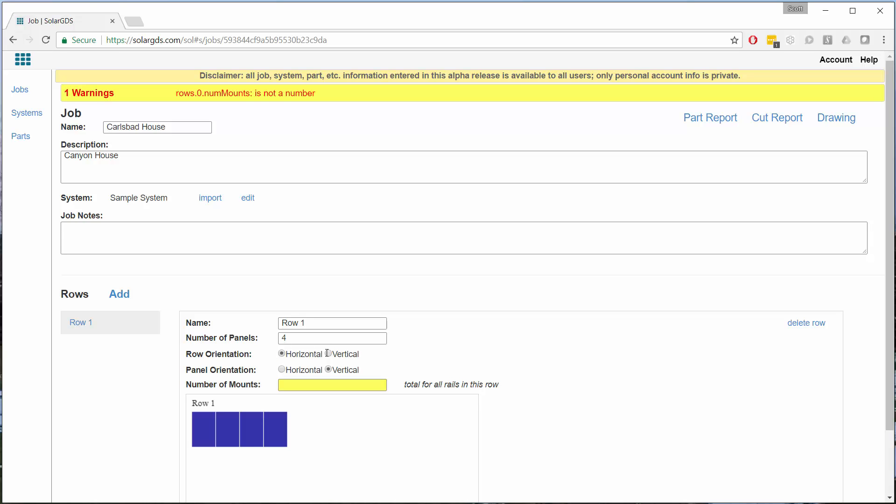
click(328, 353)
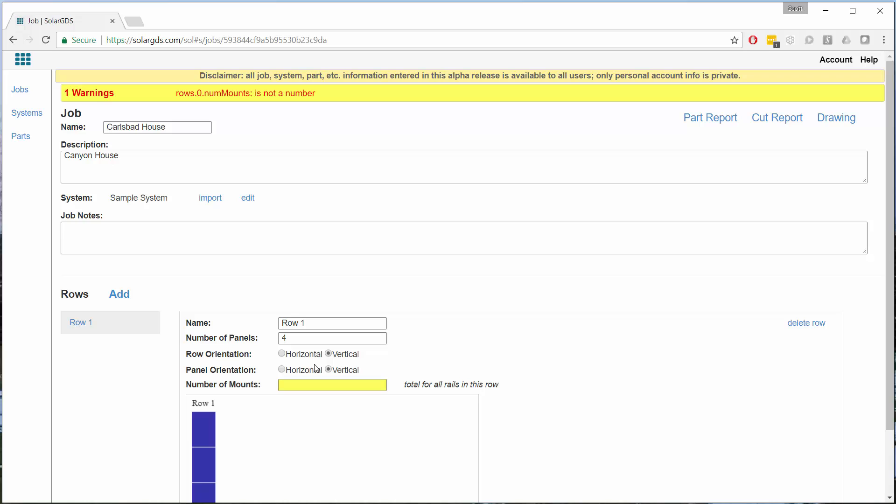
click(282, 354)
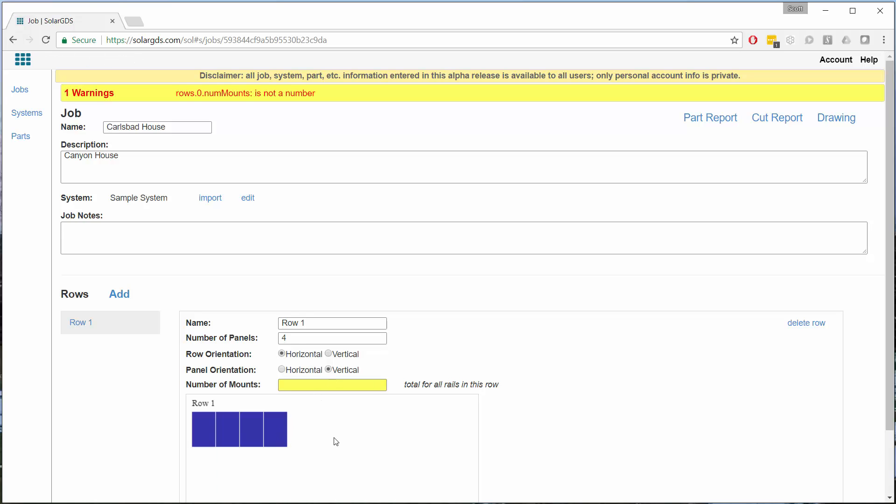
click(359, 388)
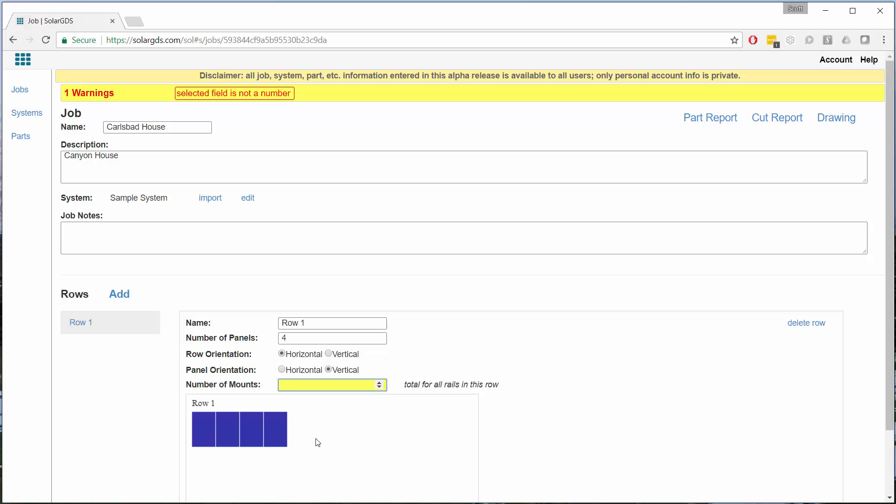
text(8)
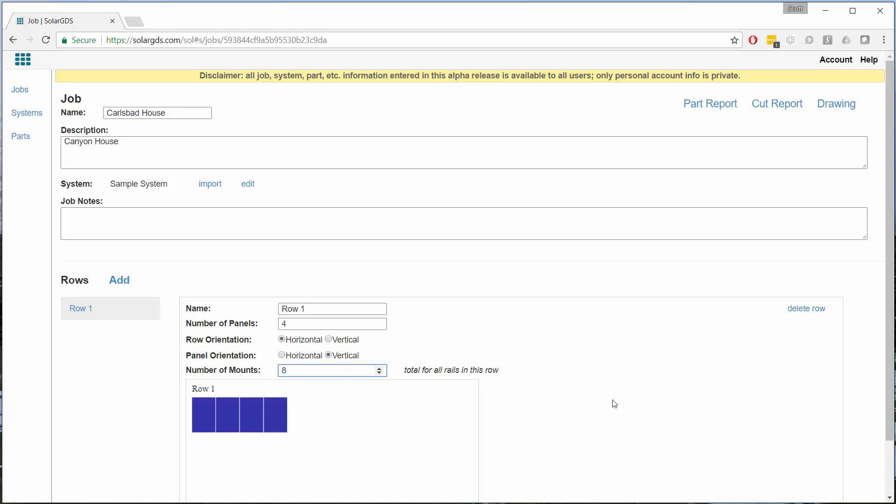
Add a new hardware part to the job's system with vendor ABC Vendor, part number Hardware, description Mount and package price 4
scroll(614, 402, down, 1)
scroll(611, 401, up, 1)
click(248, 185)
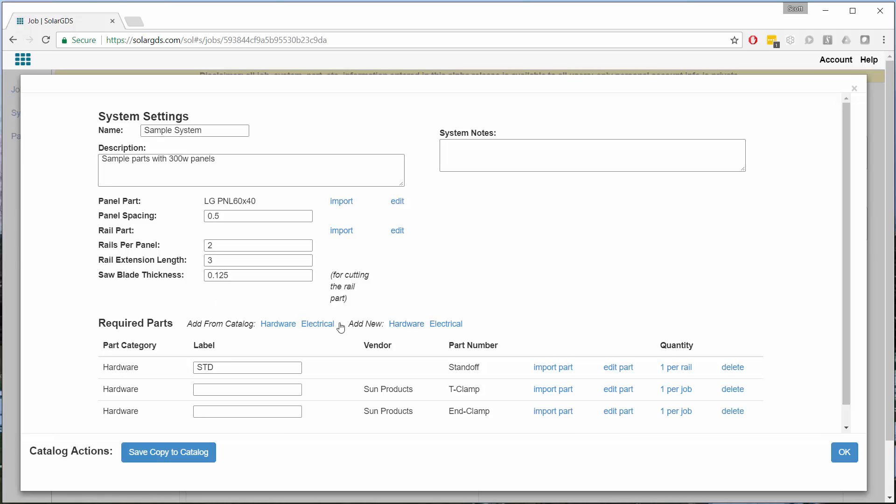
click(414, 329)
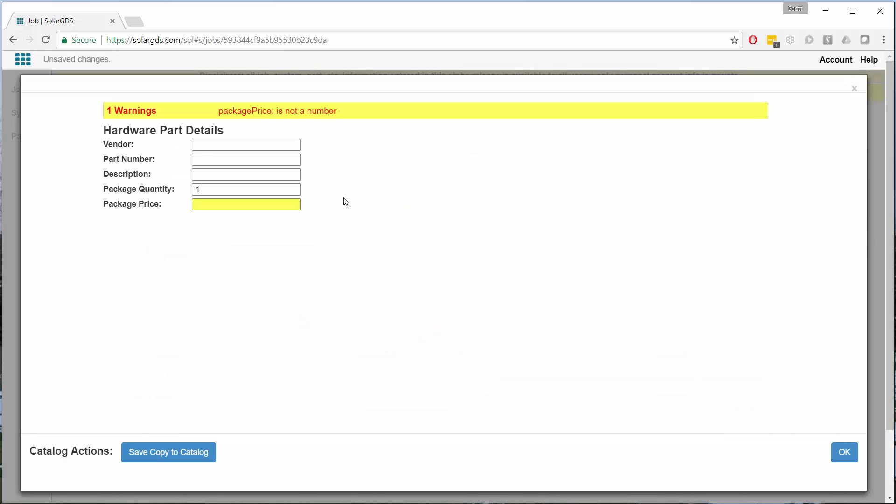
click(240, 146)
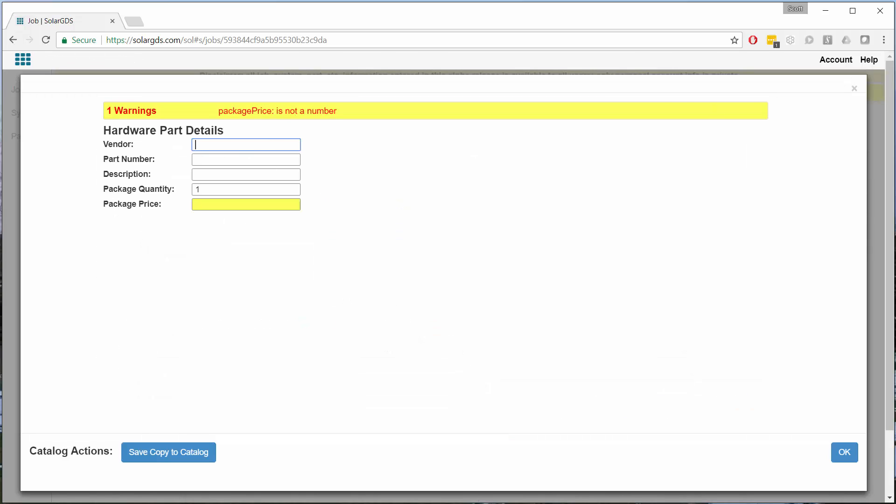
text(ABC Vendor)
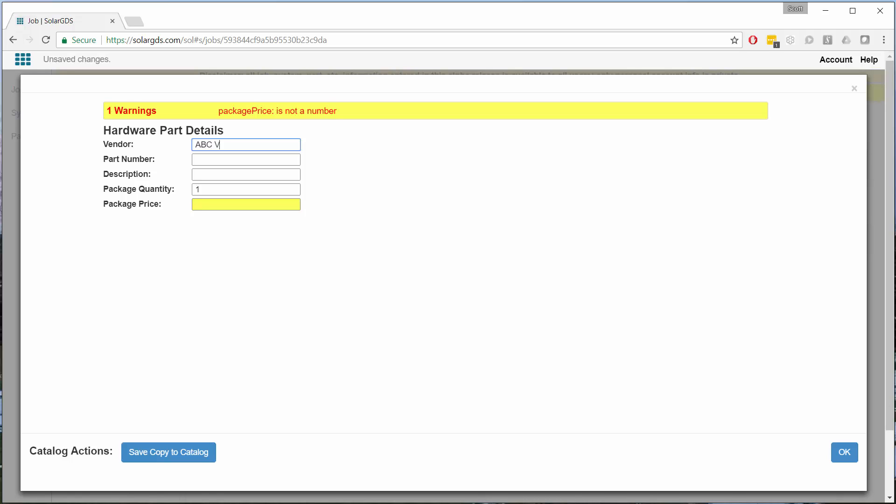
key(Tab)
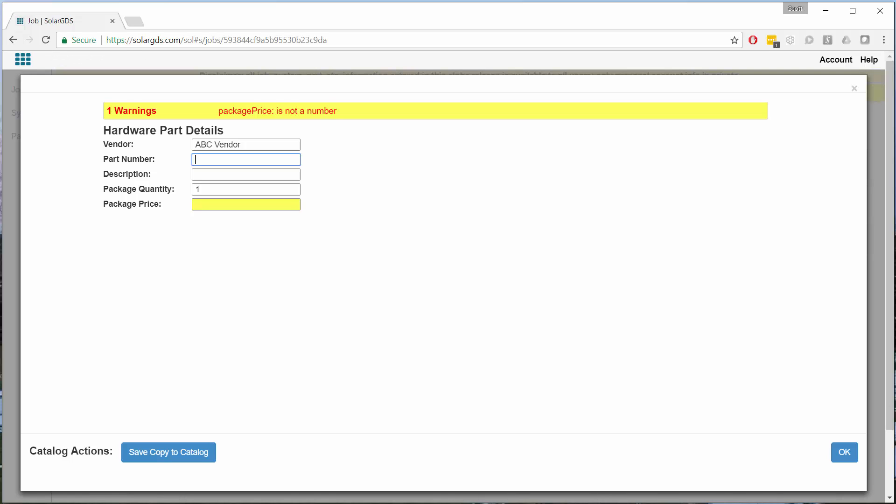
text(Hardware)
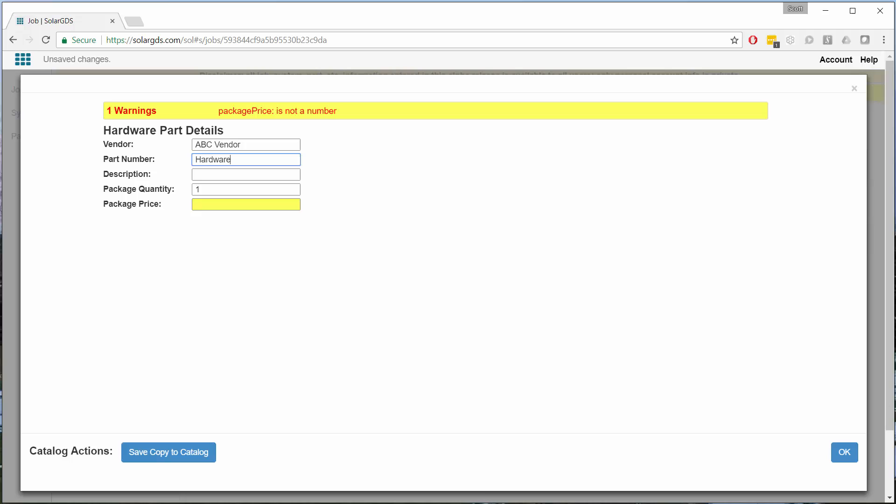
key(Tab)
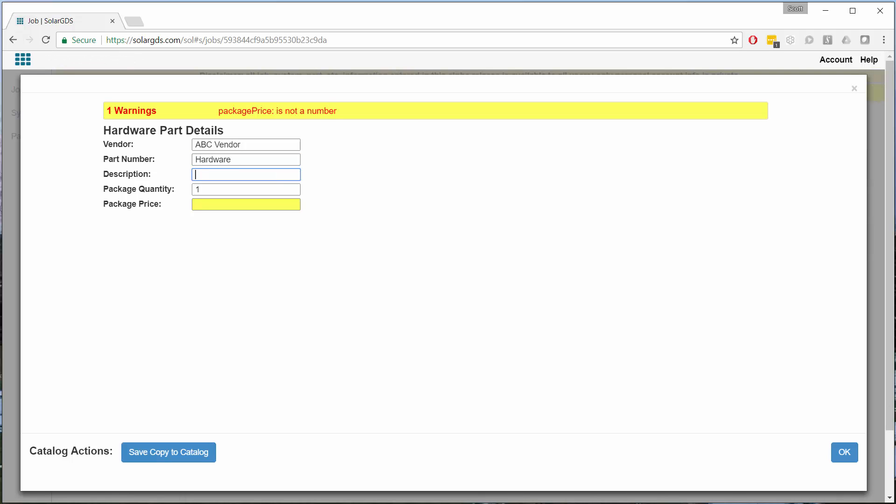
text(Mount)
key(Tab)
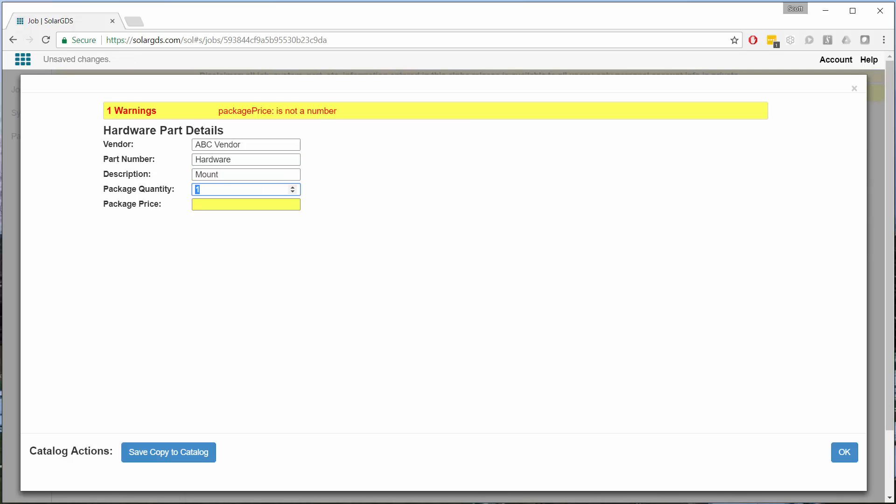
key(Tab)
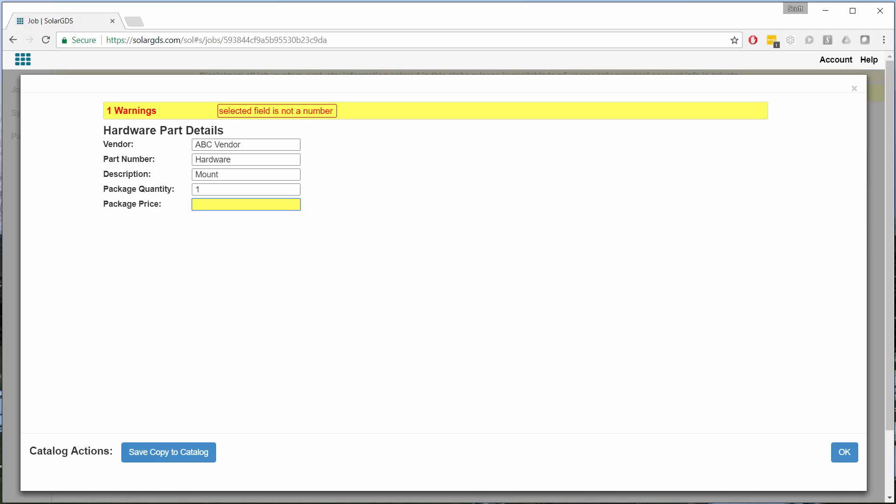
text(4)
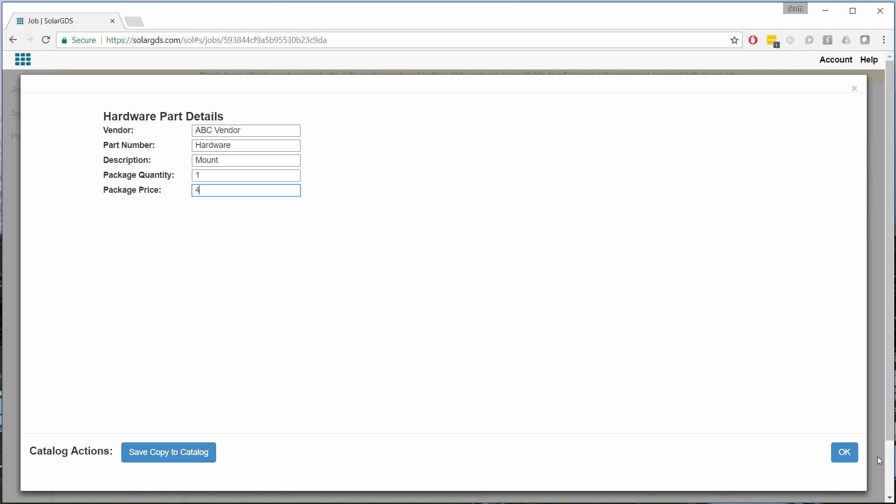
click(844, 452)
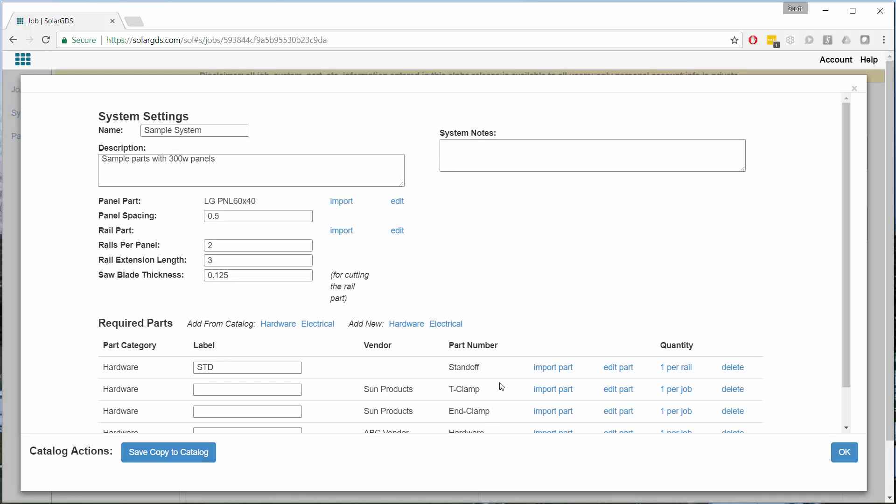
scroll(501, 387, down, 1)
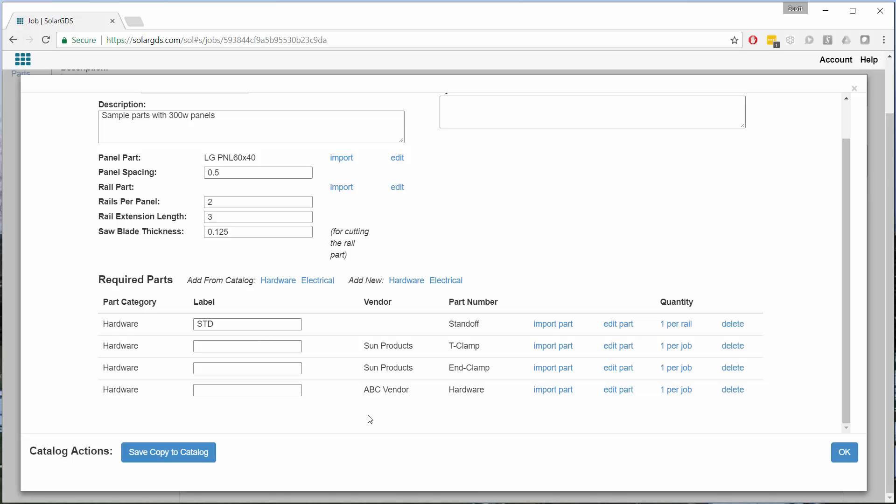
Import the Aluminum Supply EX248 extrusion as the system's rail part, and review the panel part's details
scroll(372, 368, up, 1)
scroll(372, 369, up, 1)
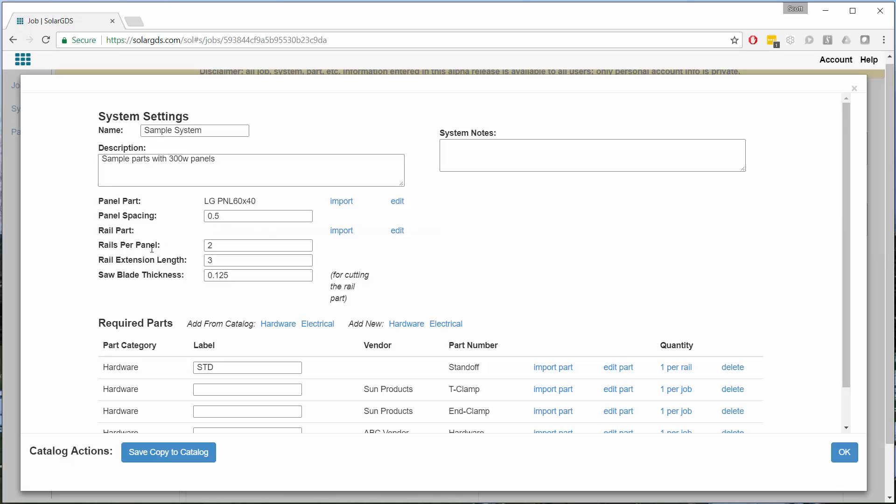
click(337, 235)
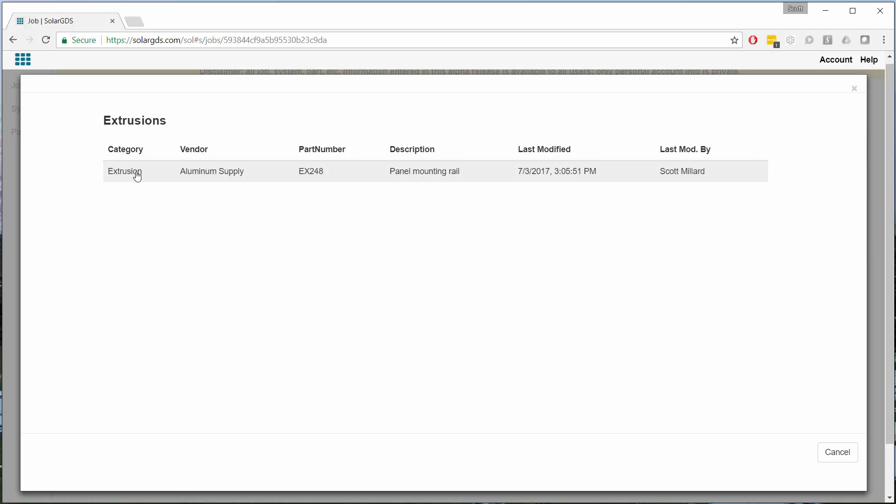
click(214, 176)
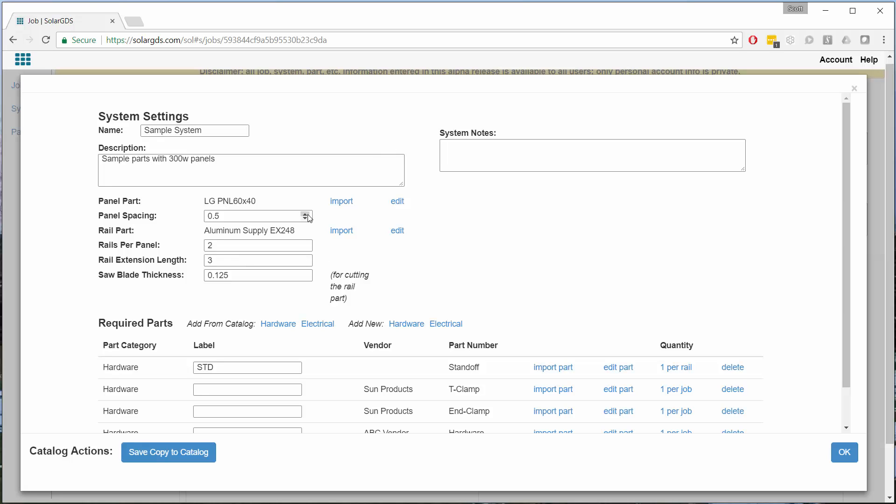
click(397, 201)
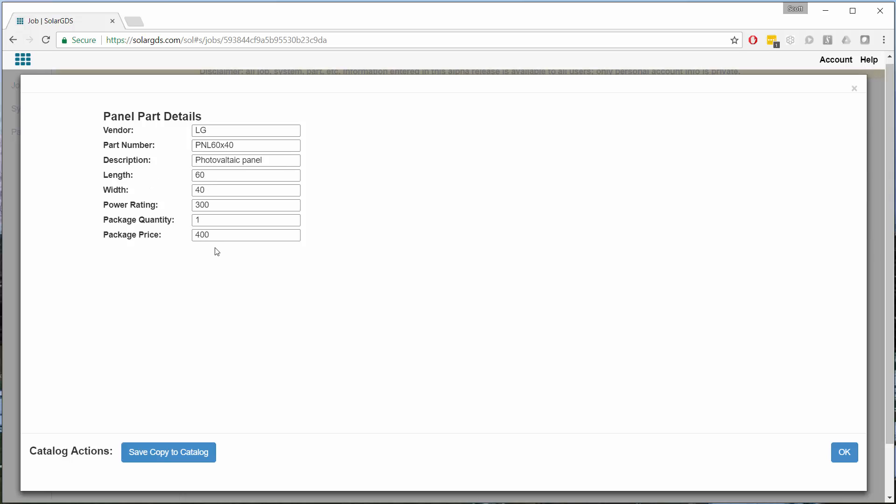
click(845, 454)
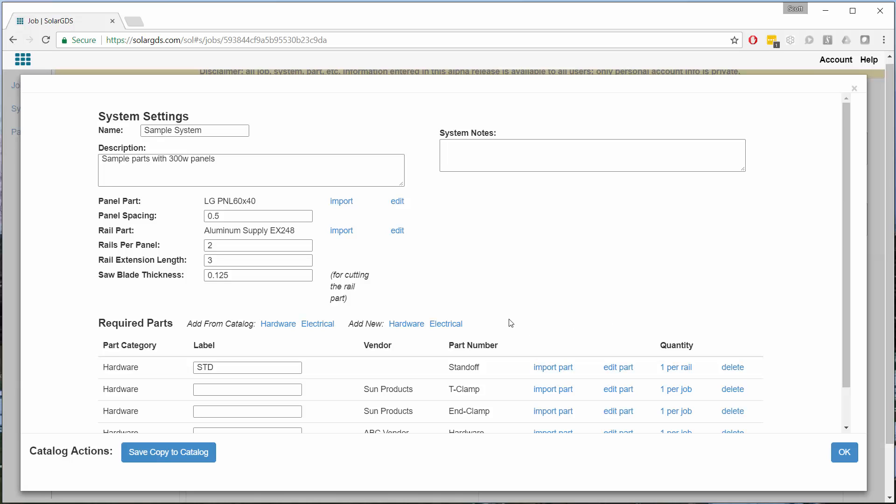
Review the T-Clamp's quantity basis options, choose 1 per job, and accept the system settings
scroll(502, 319, down, 2)
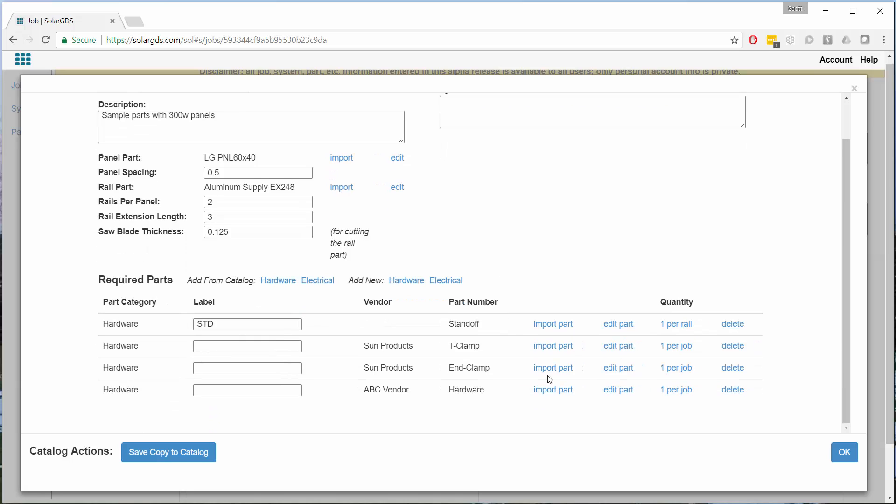
click(679, 346)
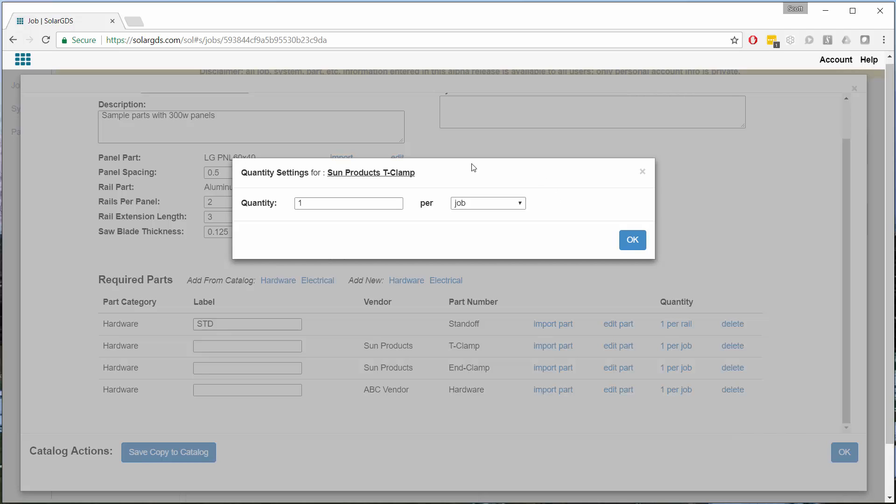
click(520, 205)
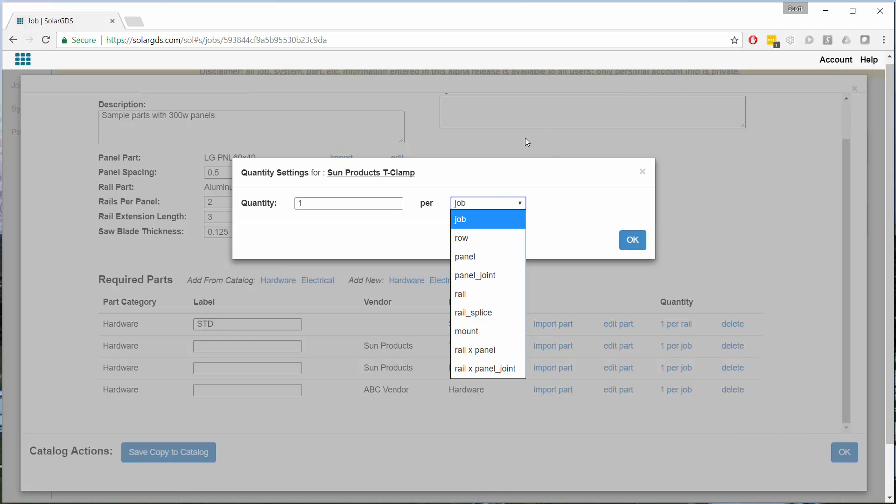
click(471, 223)
click(635, 242)
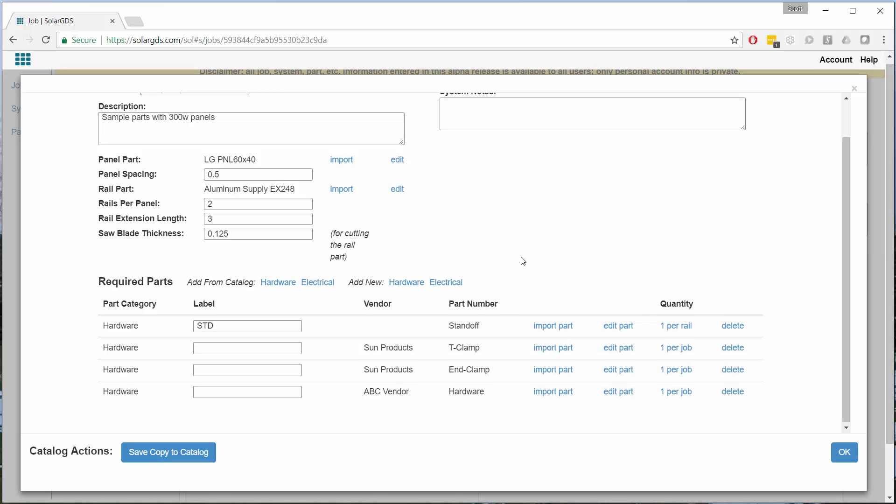
click(844, 452)
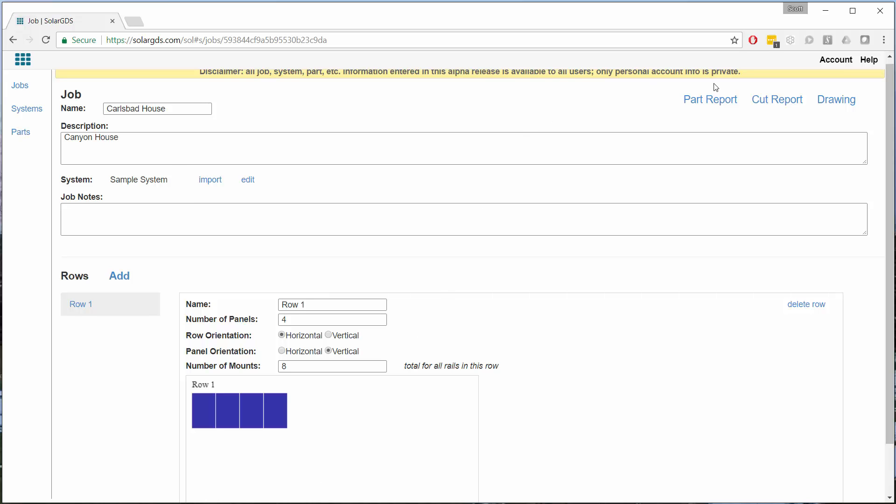
Review the Carlsbad House job's outputs: the part report, the optimized cut report and the row drawing
click(713, 103)
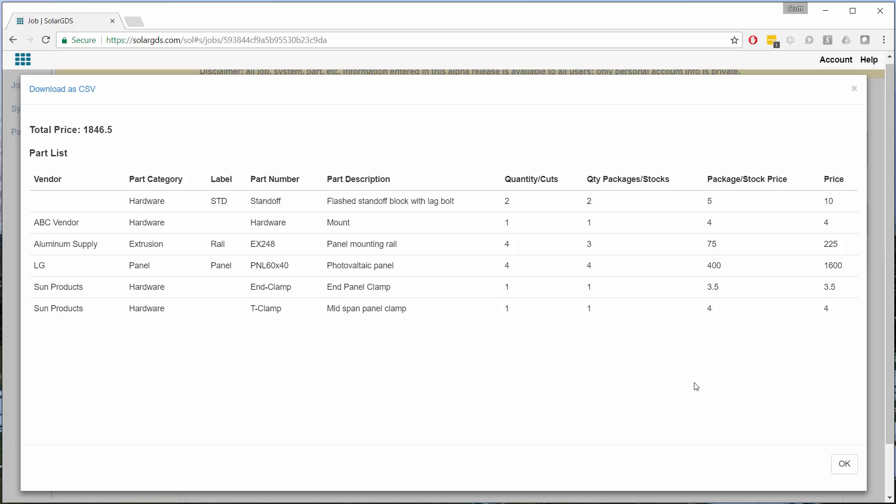
click(849, 468)
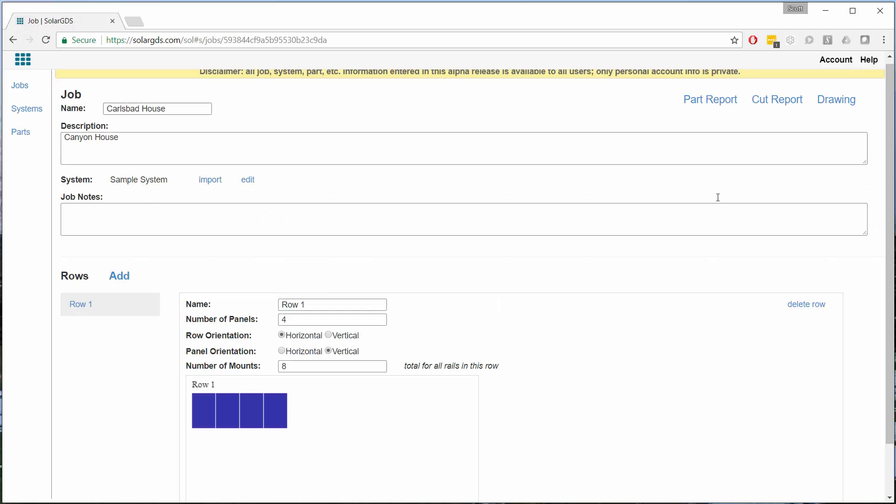
click(777, 101)
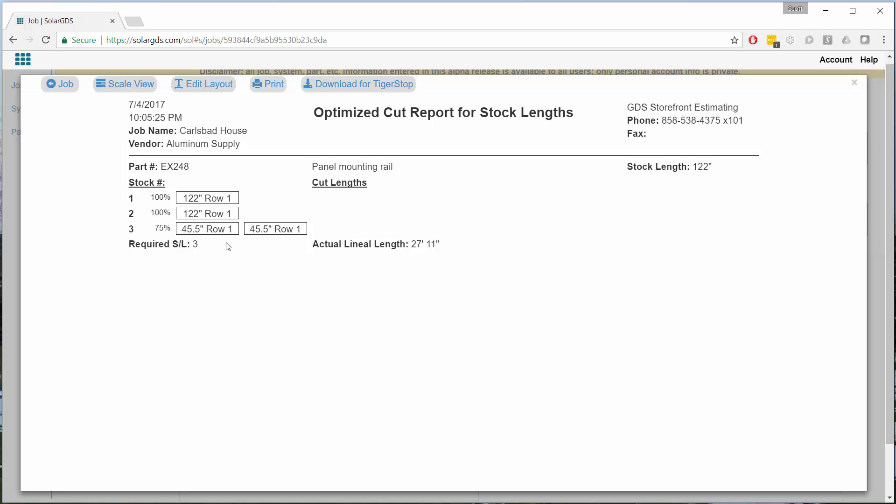
click(854, 84)
click(836, 98)
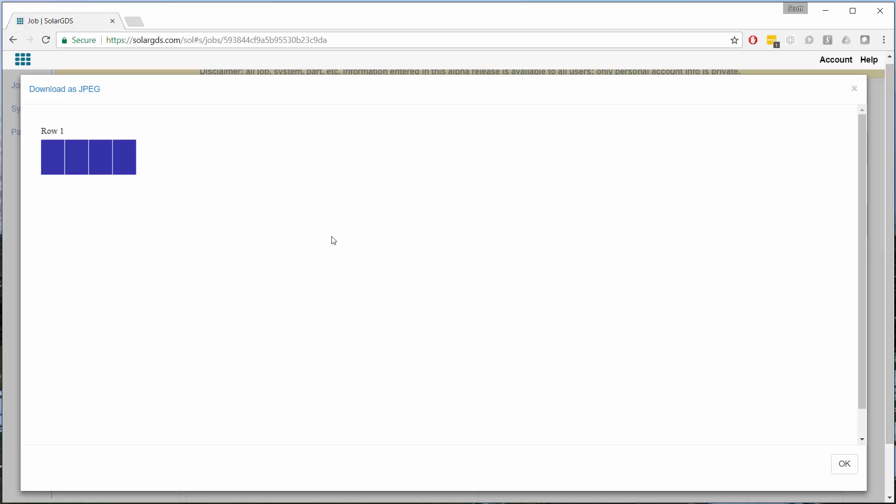
click(845, 464)
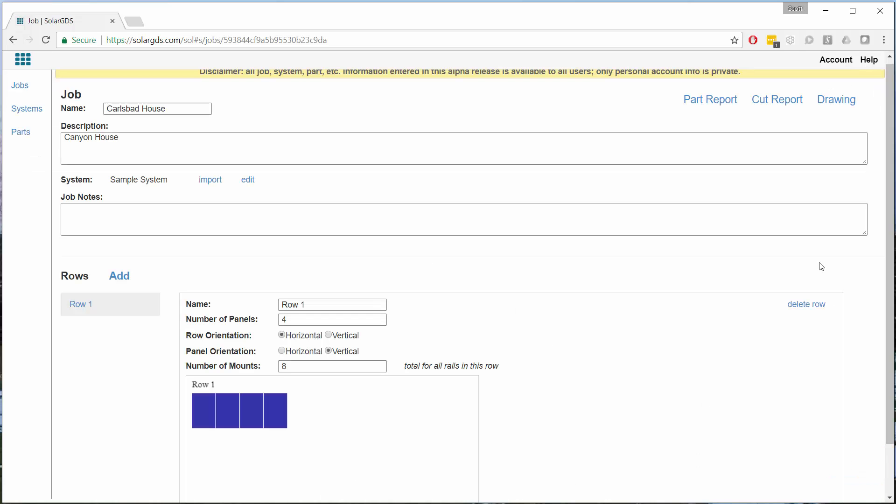